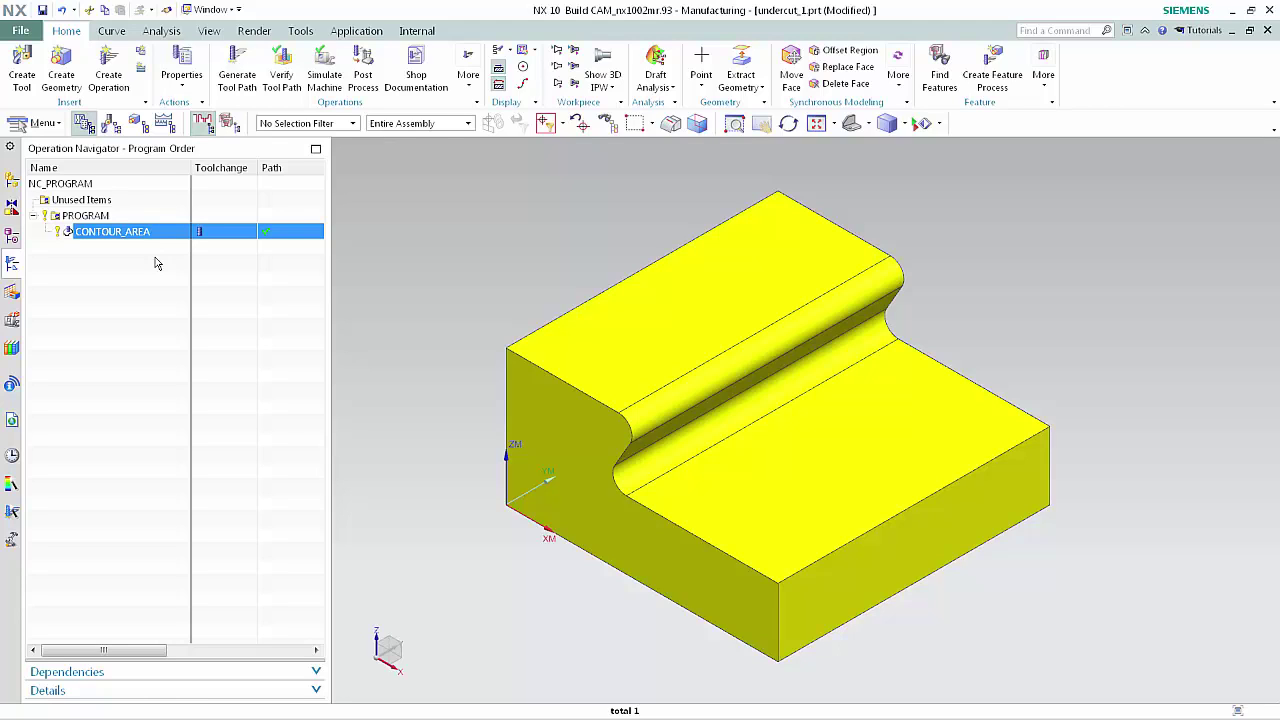
- Generate the CONTOUR_AREA tool path with Extend Across Undercuts enabled in its cutting parameters
double_click(146, 237)
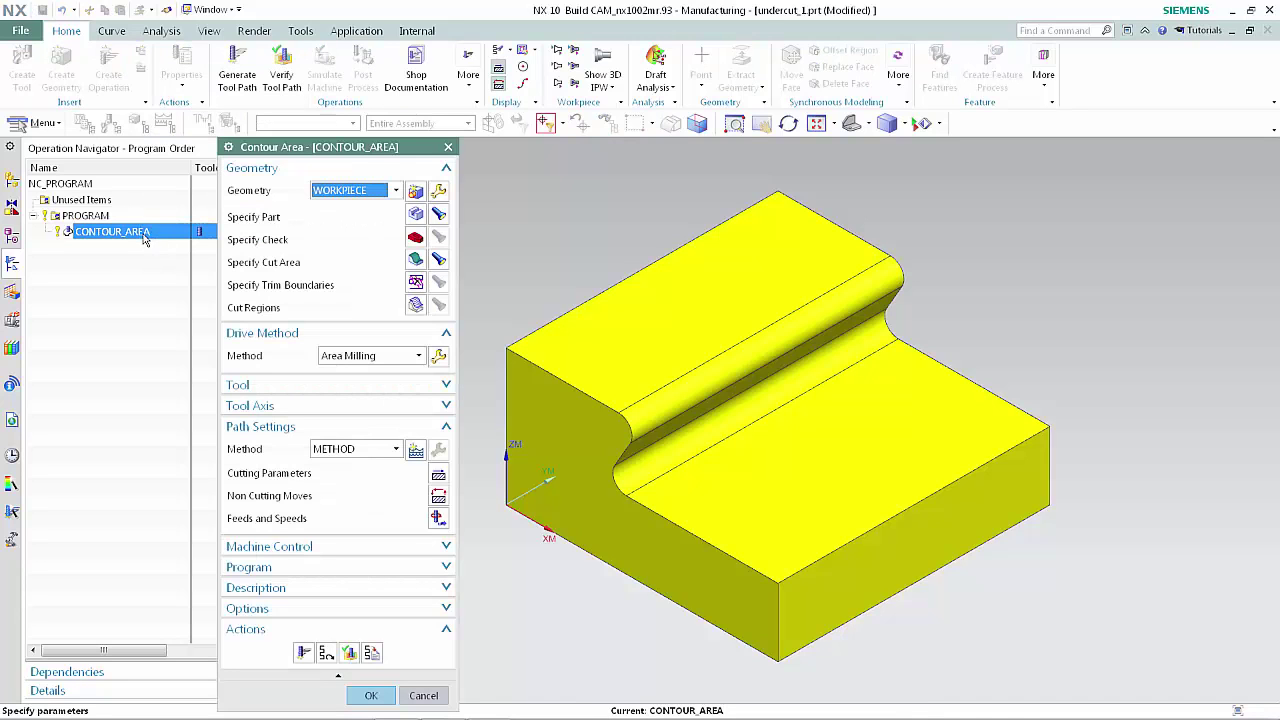
click(439, 476)
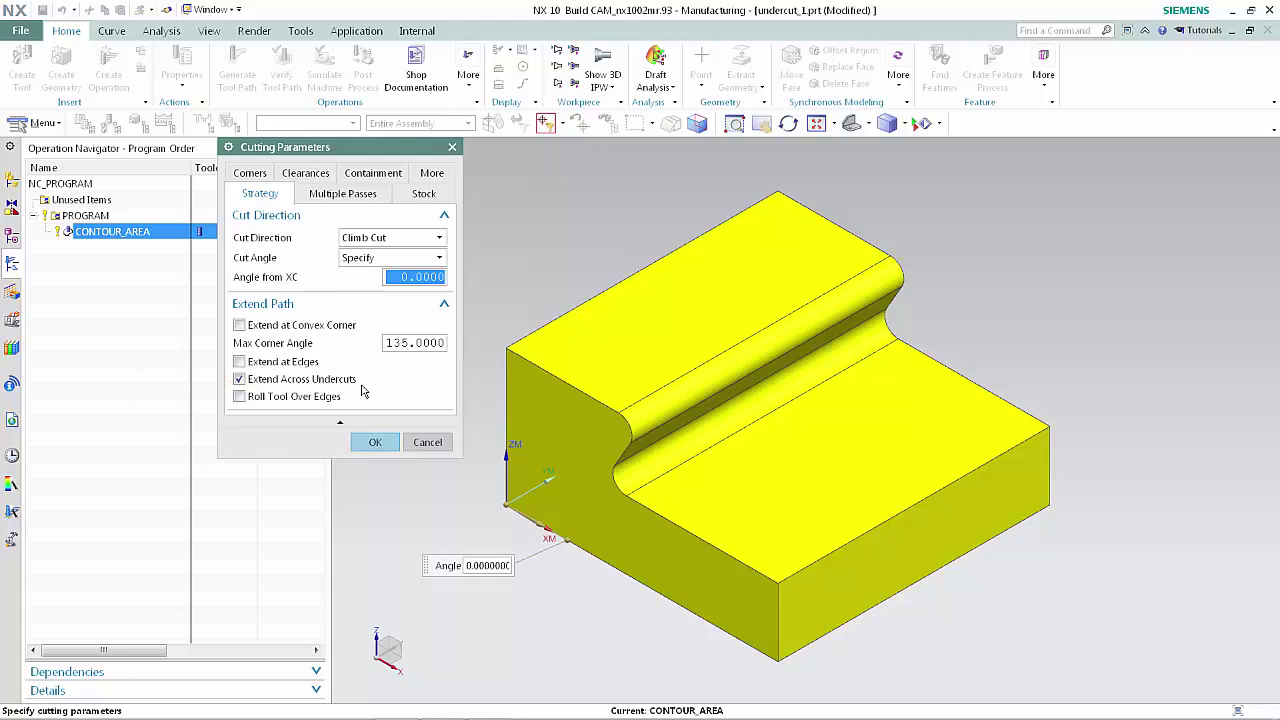
click(371, 442)
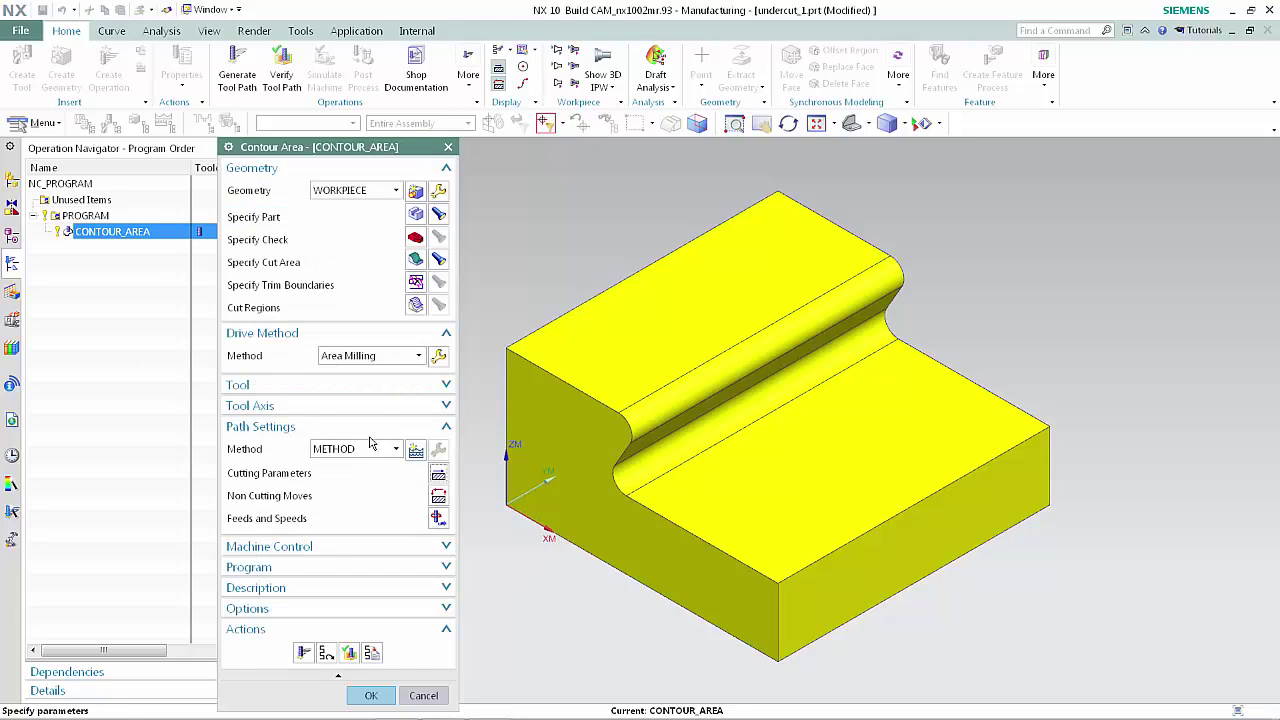
click(303, 652)
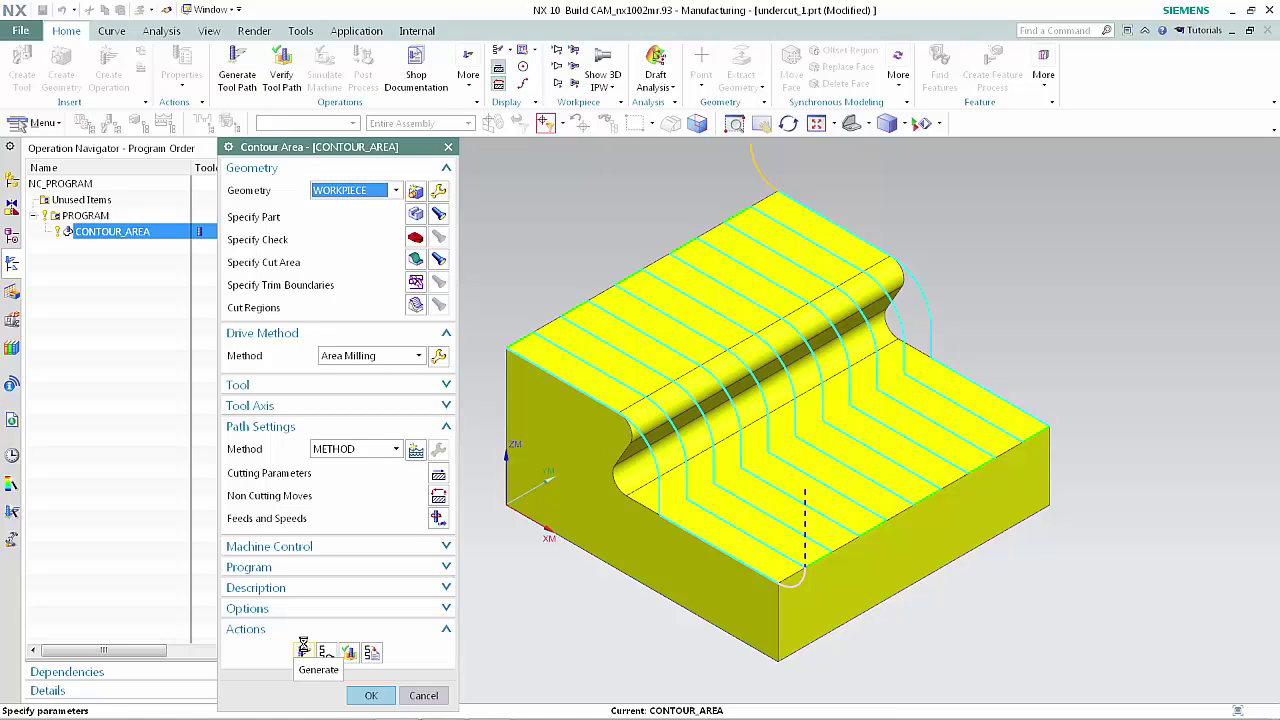
- Disable Extend Across Undercuts in the cutting parameters and regenerate the CONTOUR_AREA tool path on a refreshed display
click(439, 478)
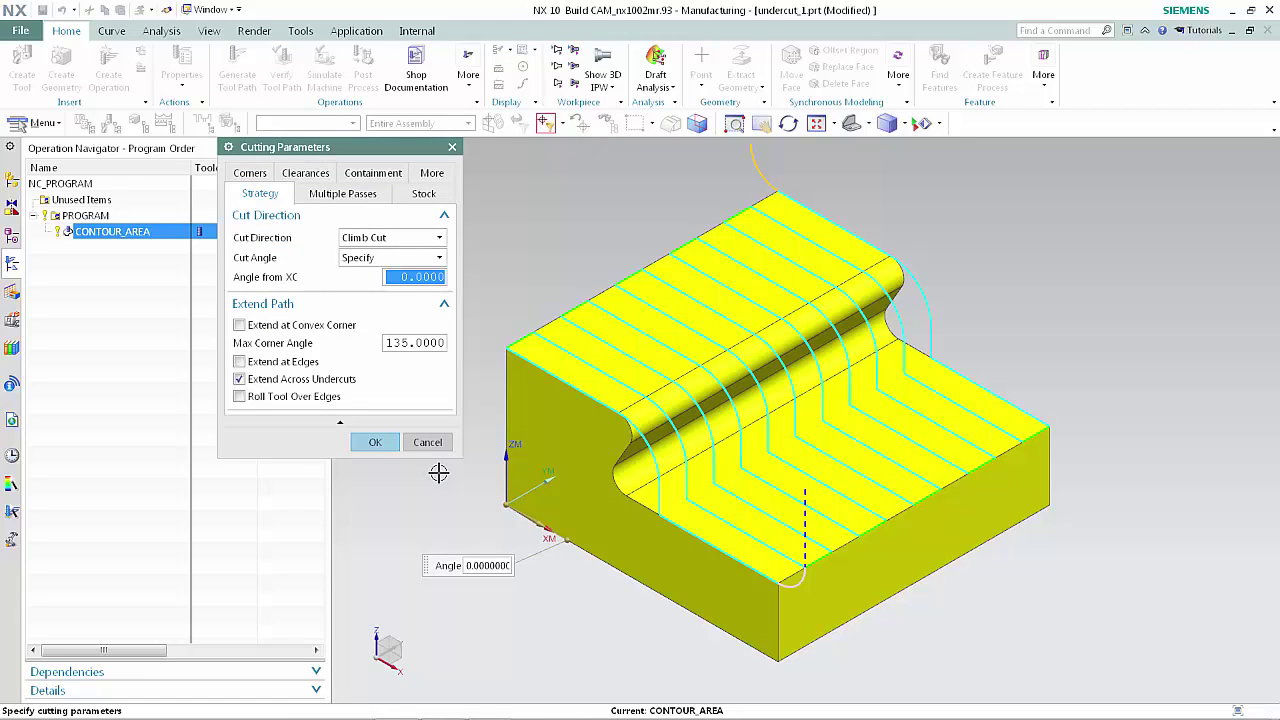
click(274, 381)
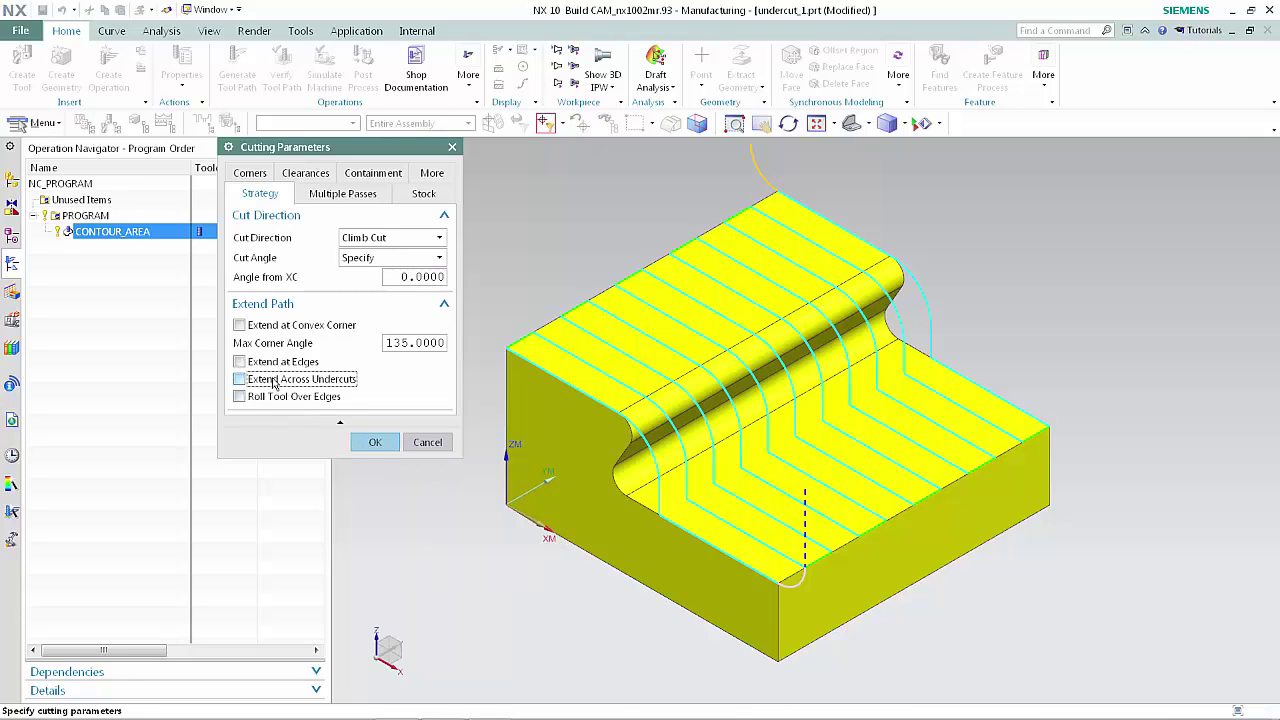
click(368, 443)
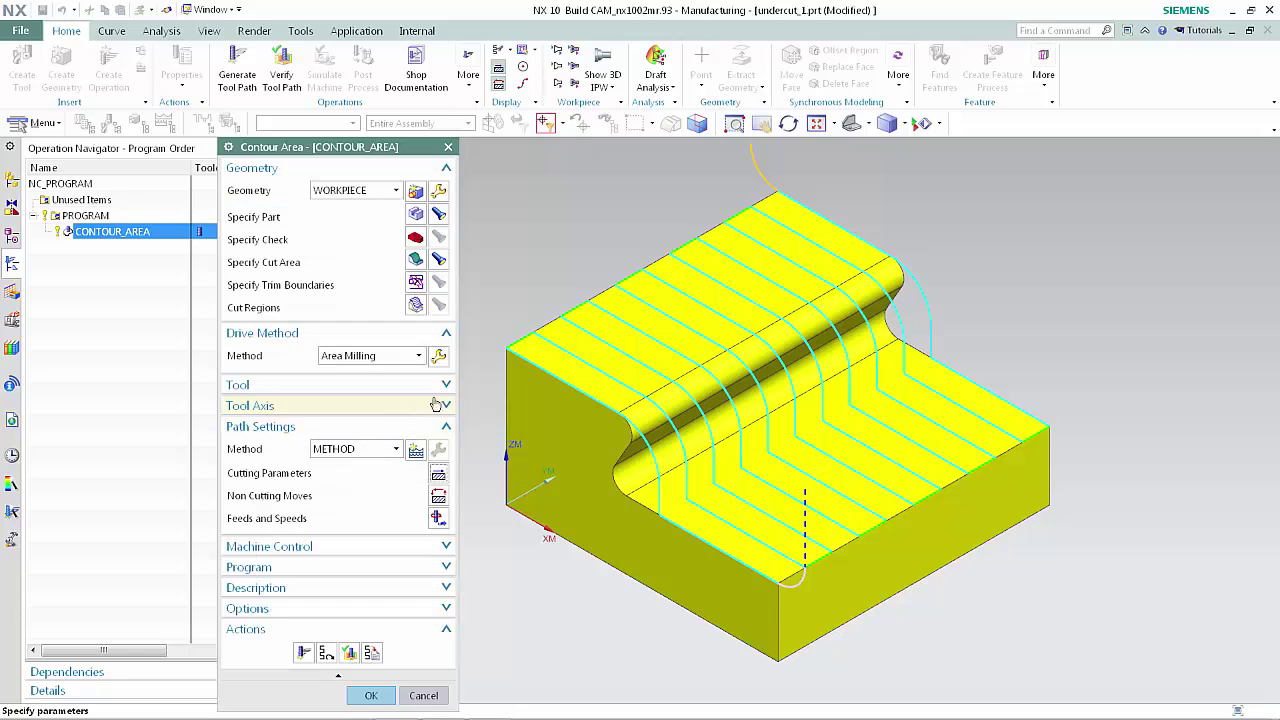
right_click(474, 395)
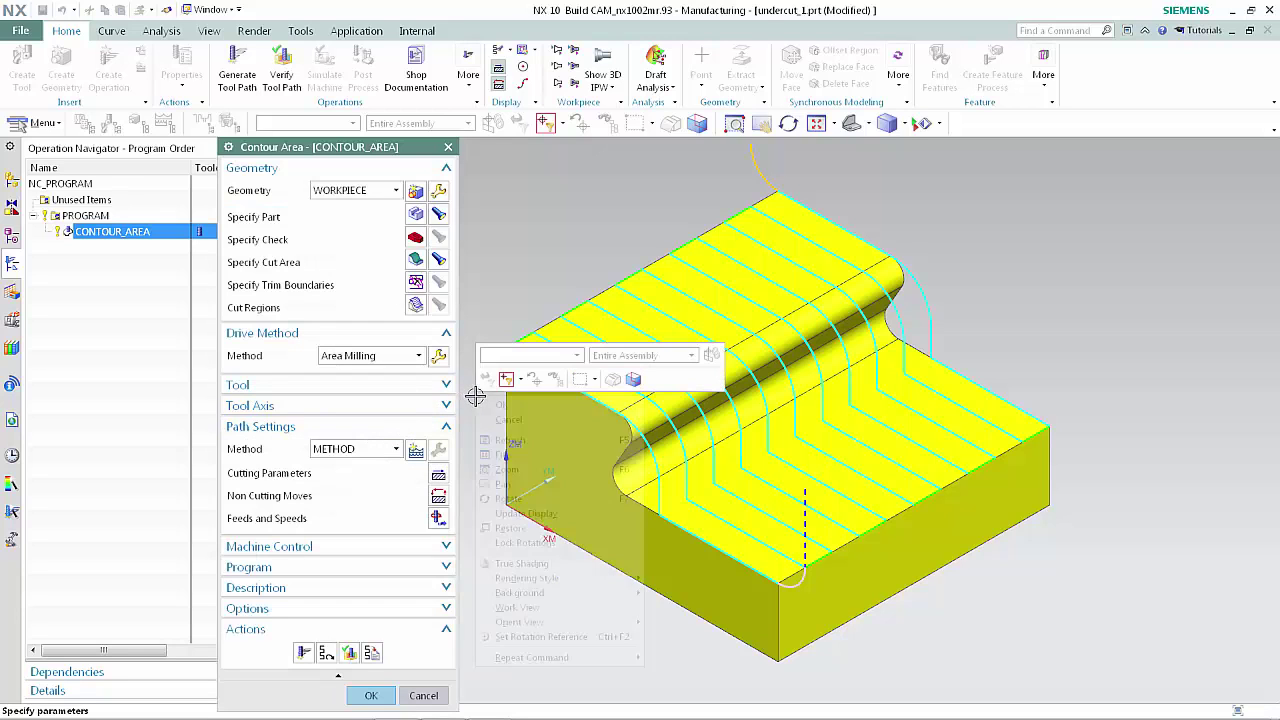
click(509, 440)
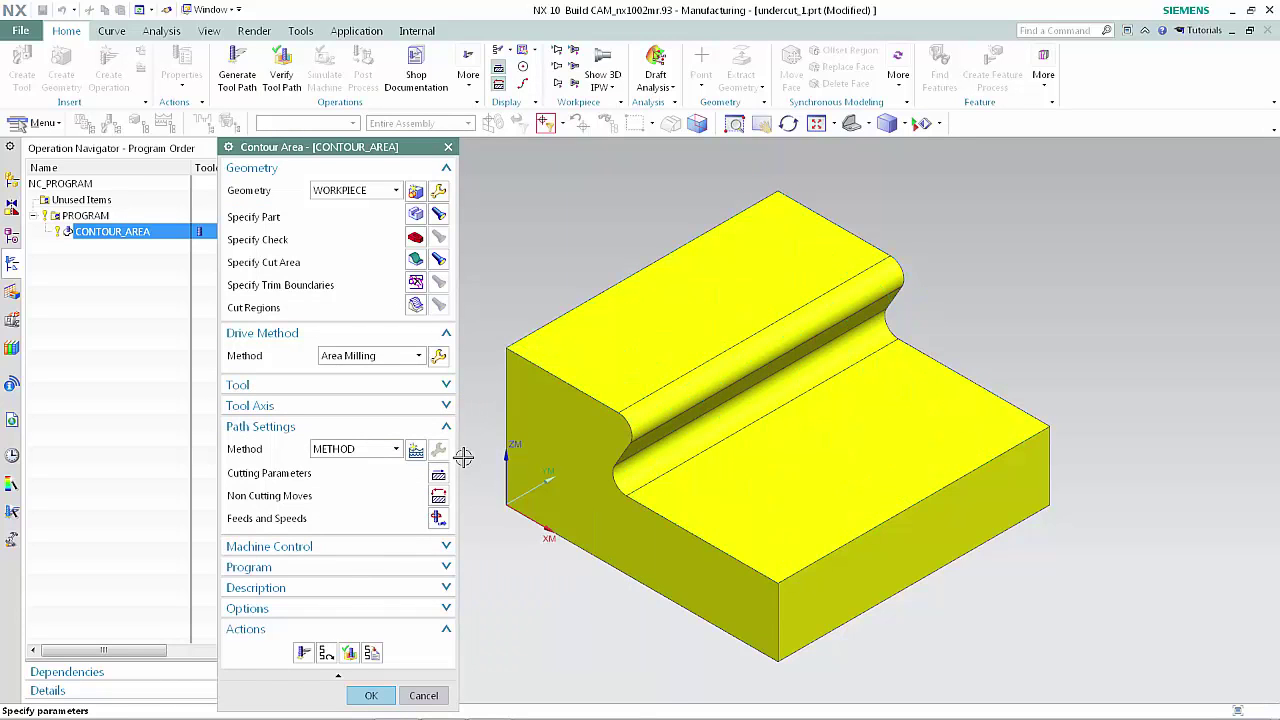
click(303, 652)
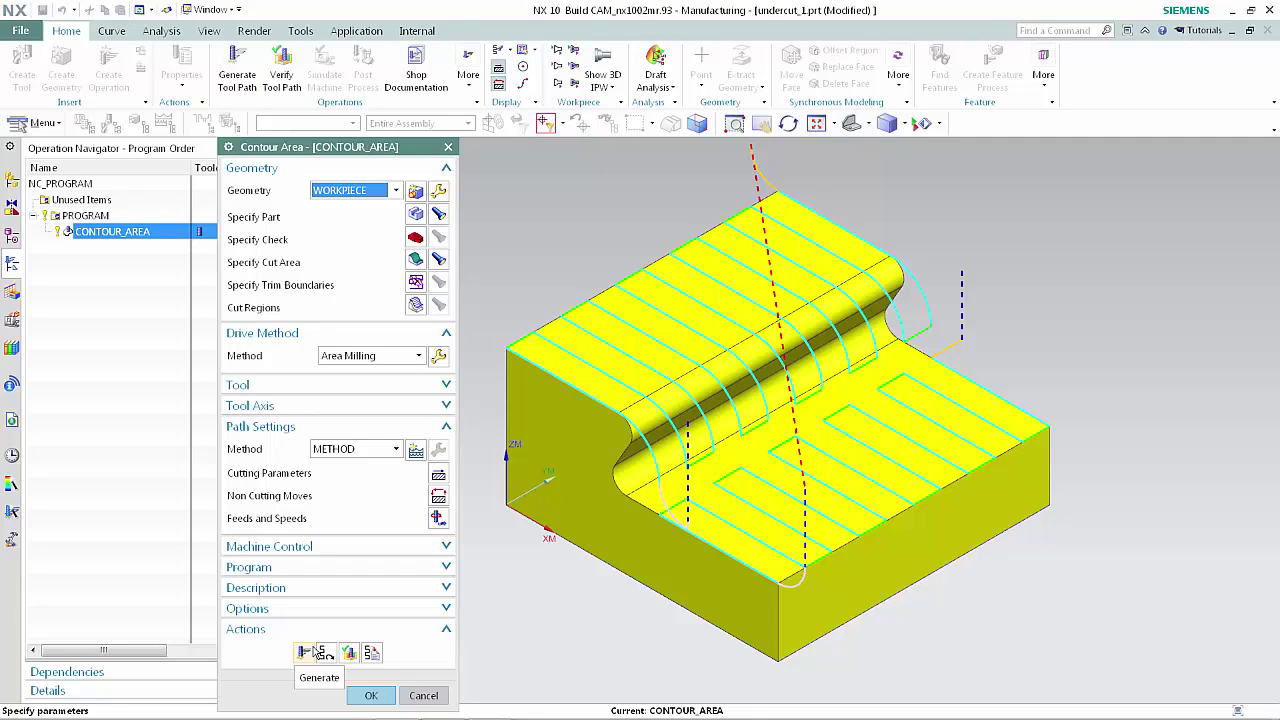
- Set the non-steep cut pattern of the area milling drive method to Follow Periphery and regenerate the tool path
click(439, 358)
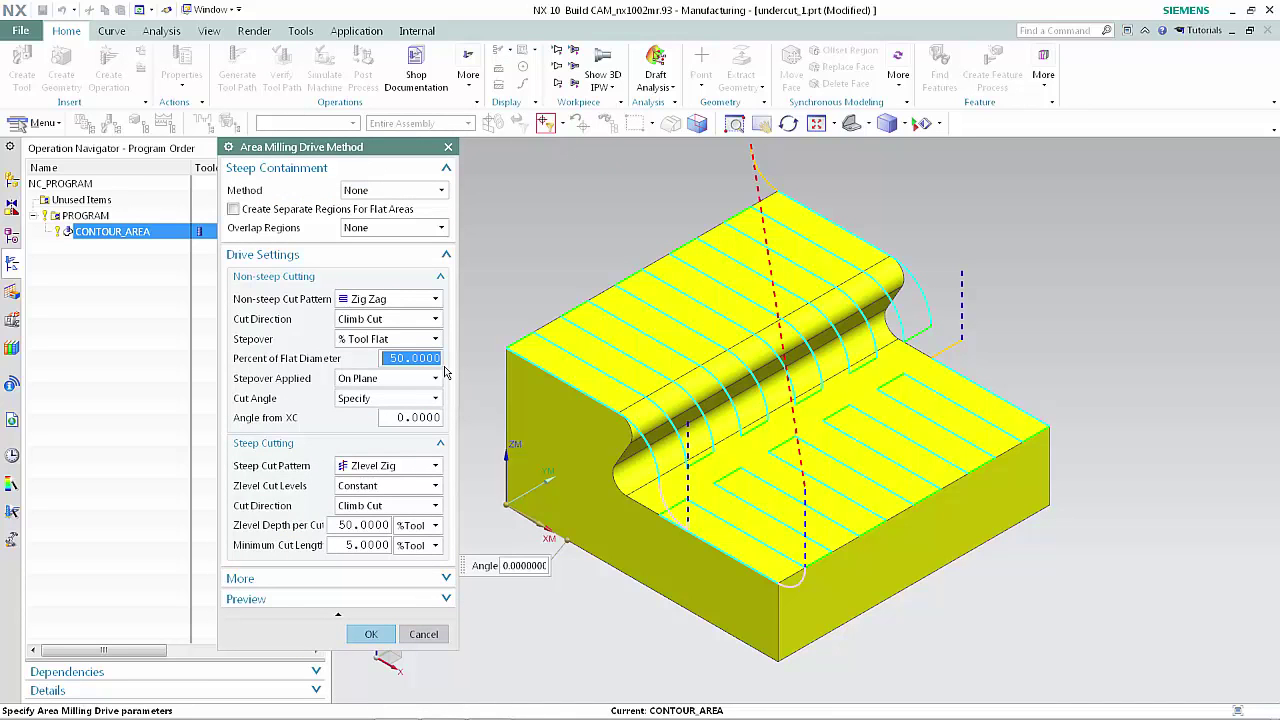
click(418, 303)
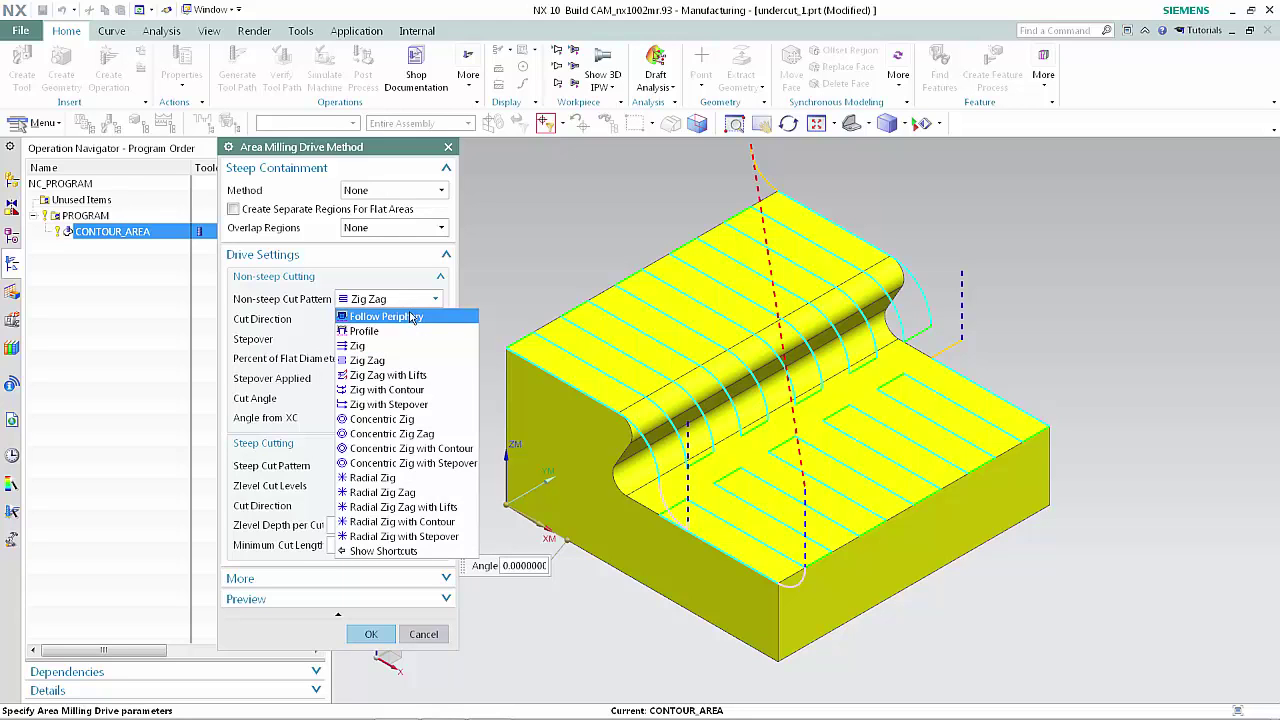
click(412, 317)
click(371, 614)
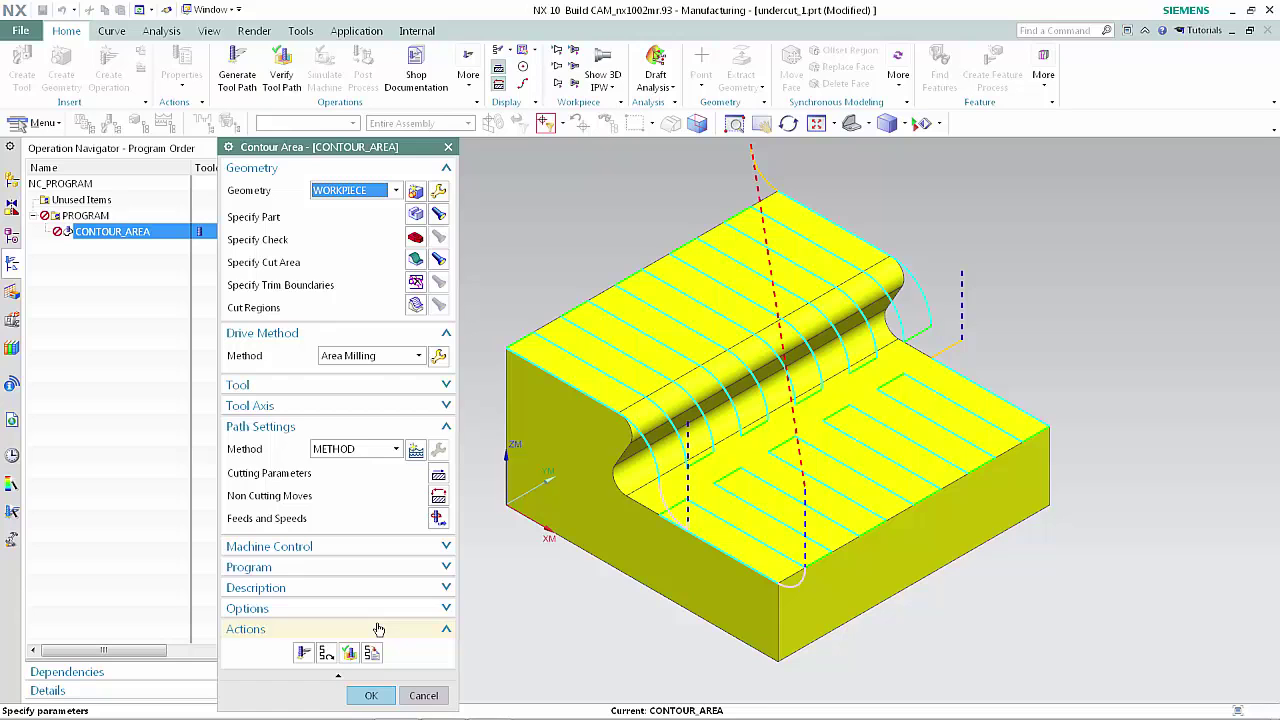
right_click(472, 447)
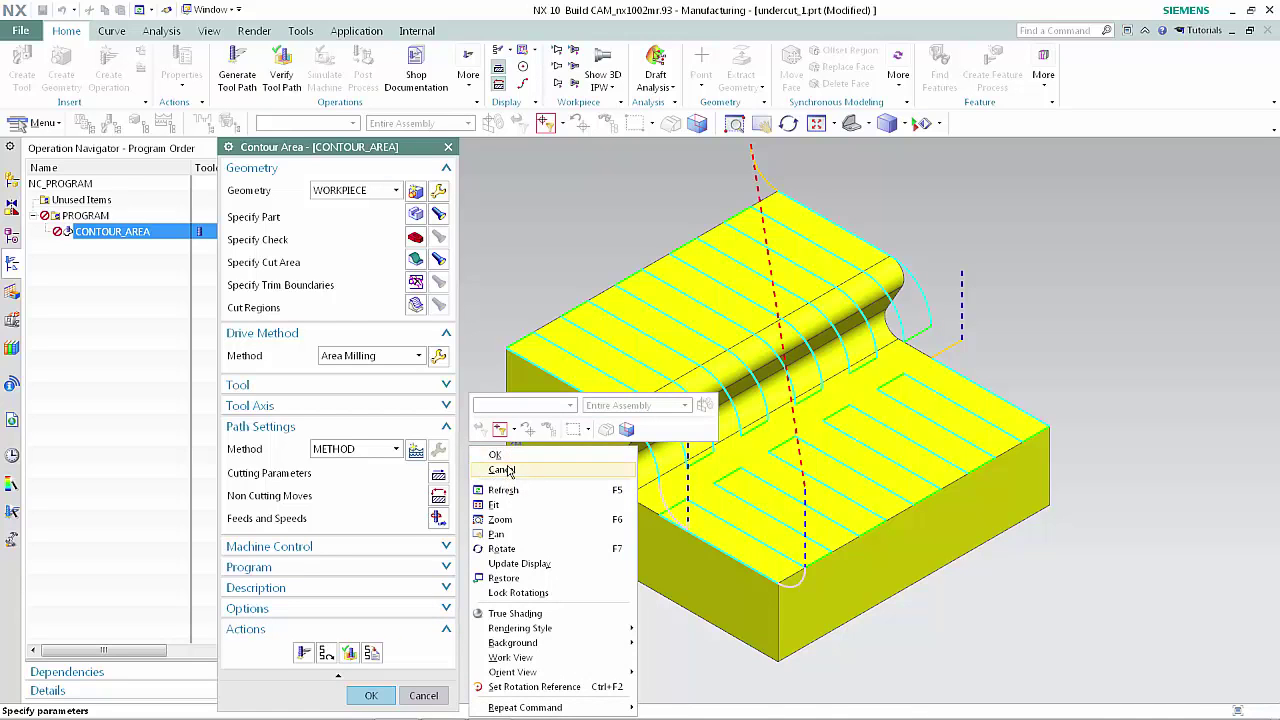
click(508, 489)
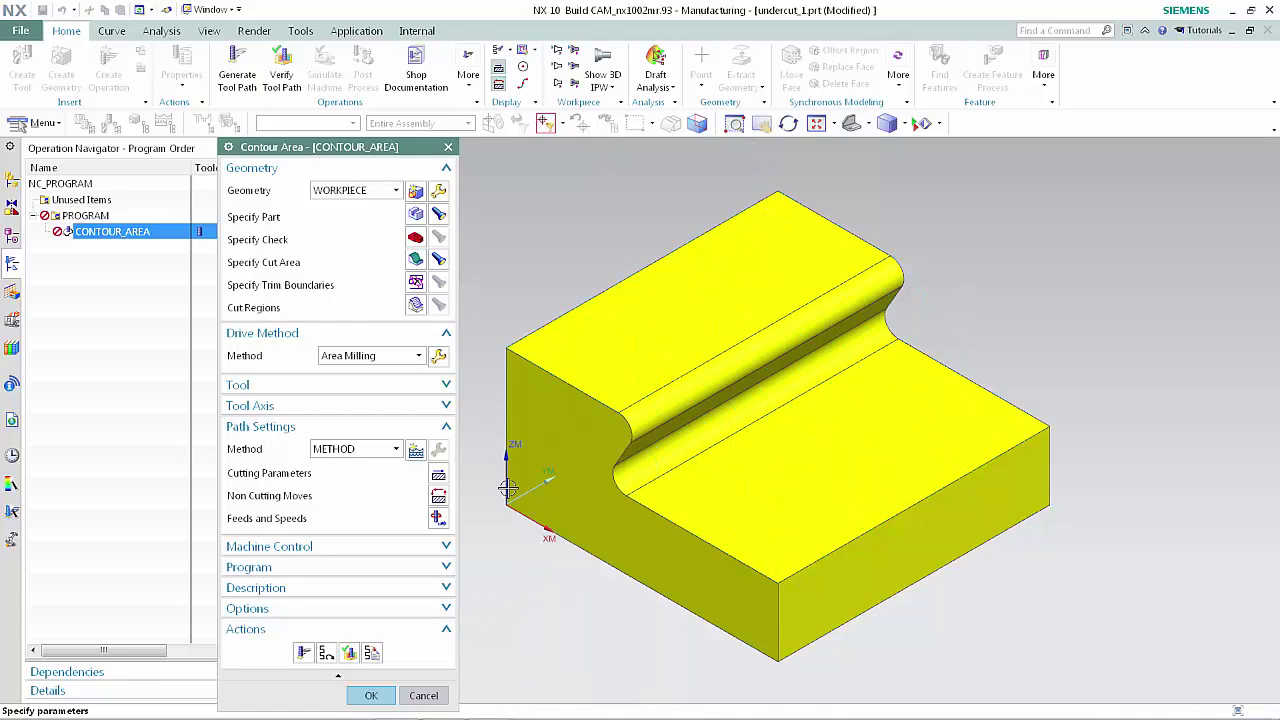
click(304, 652)
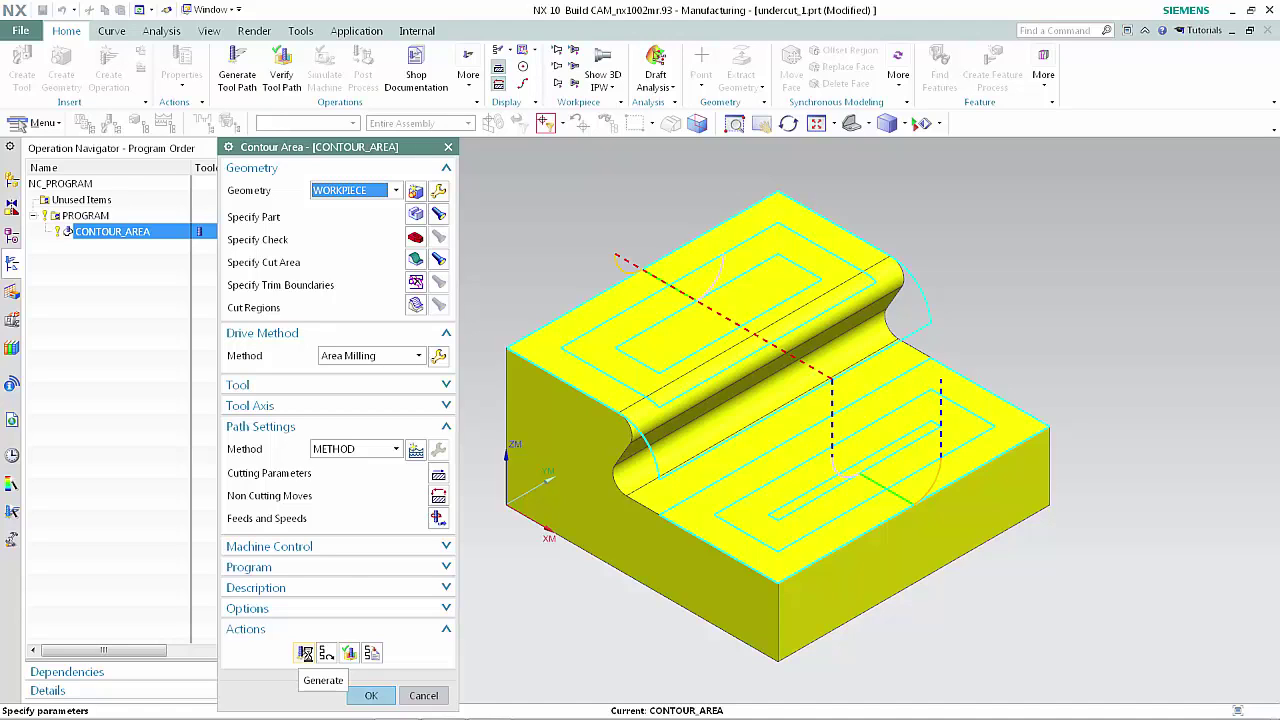
- Enable Extend Across Undercuts for the Follow Periphery pattern, then regenerate and accept the CONTOUR_AREA operation
click(438, 478)
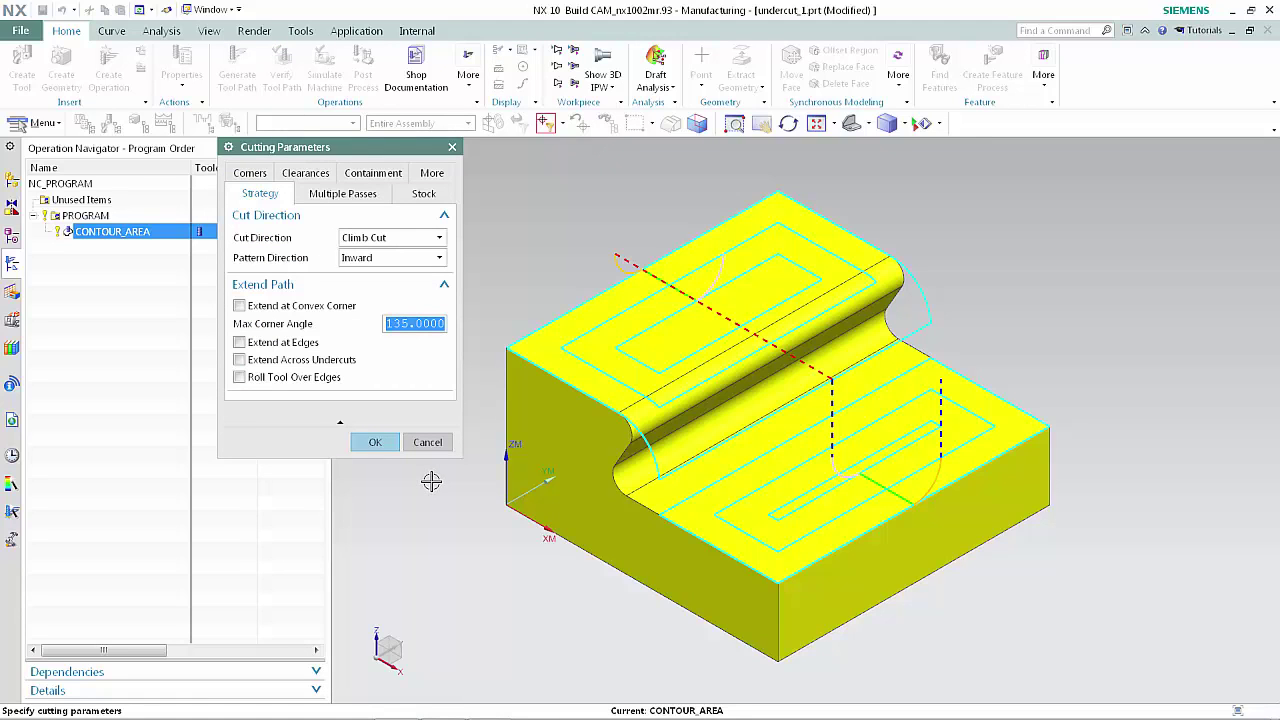
click(278, 362)
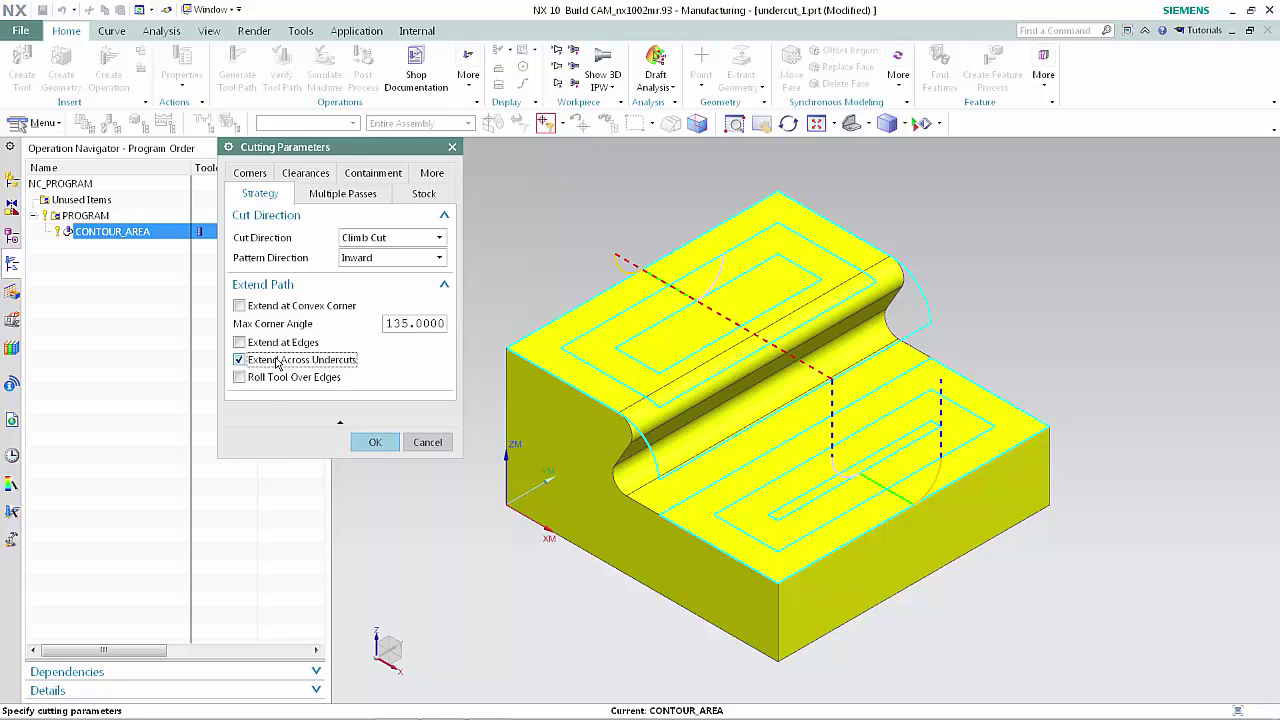
click(371, 443)
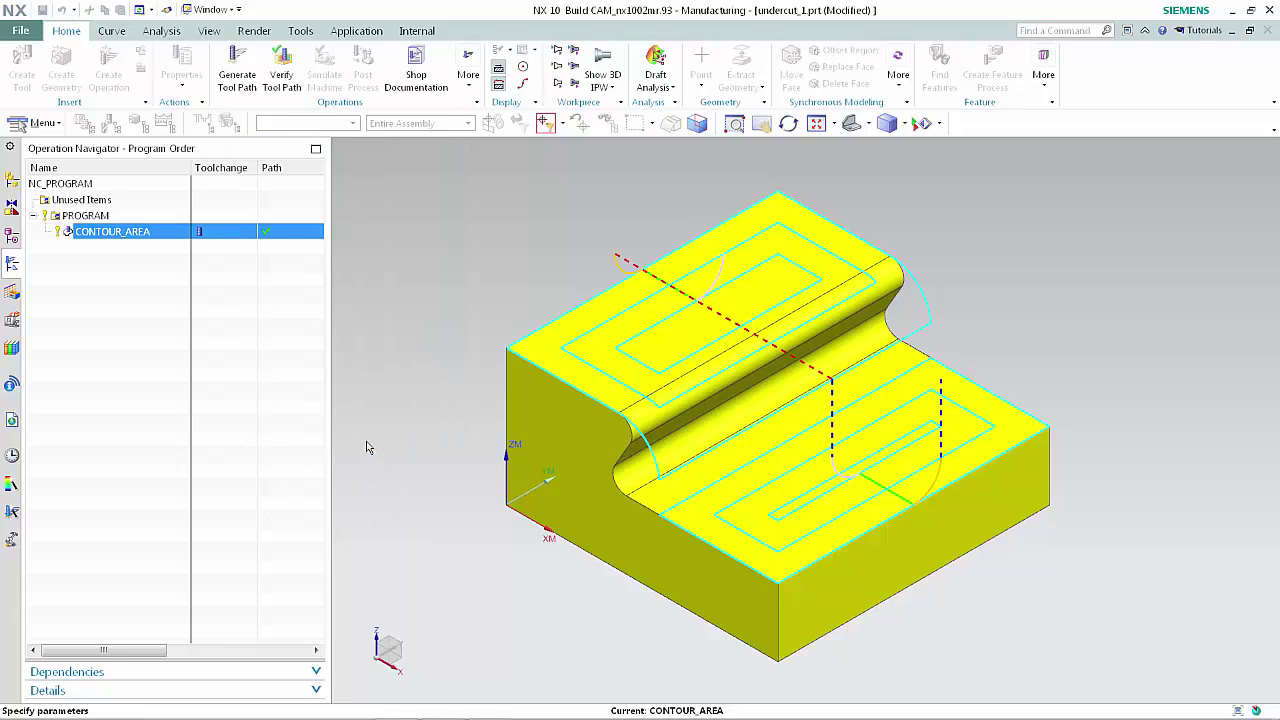
right_click(471, 418)
click(495, 462)
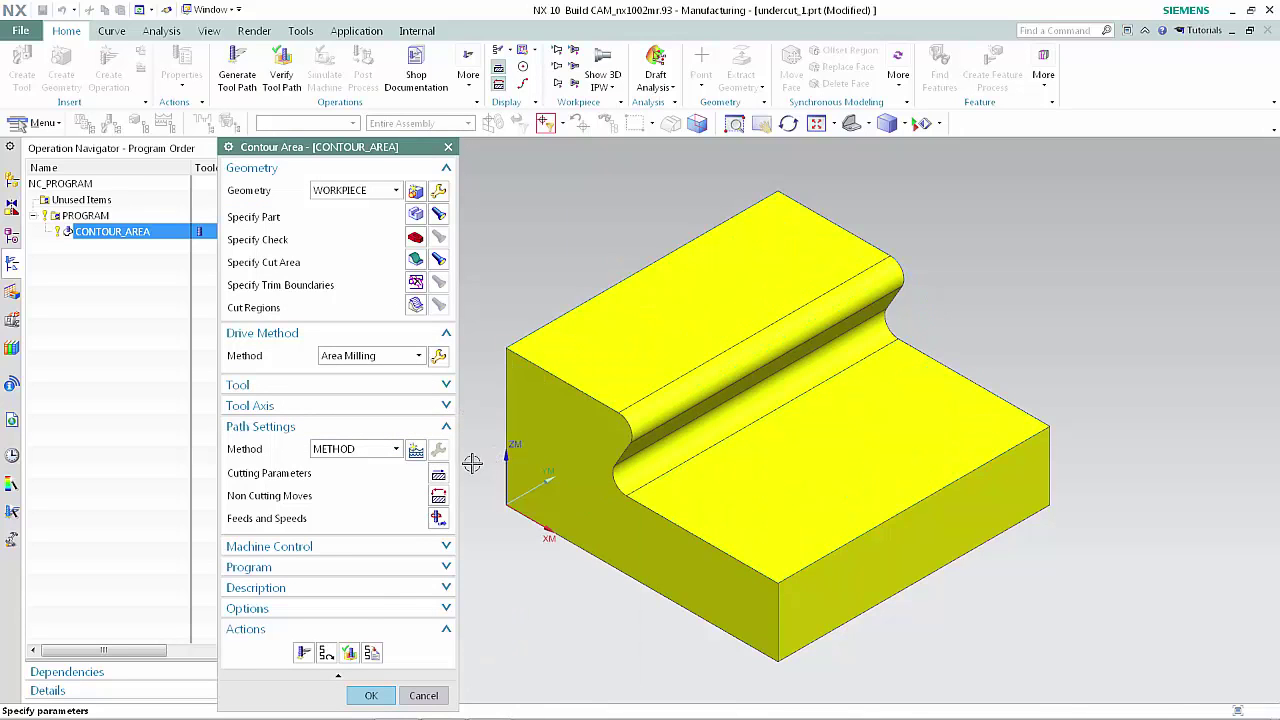
click(304, 652)
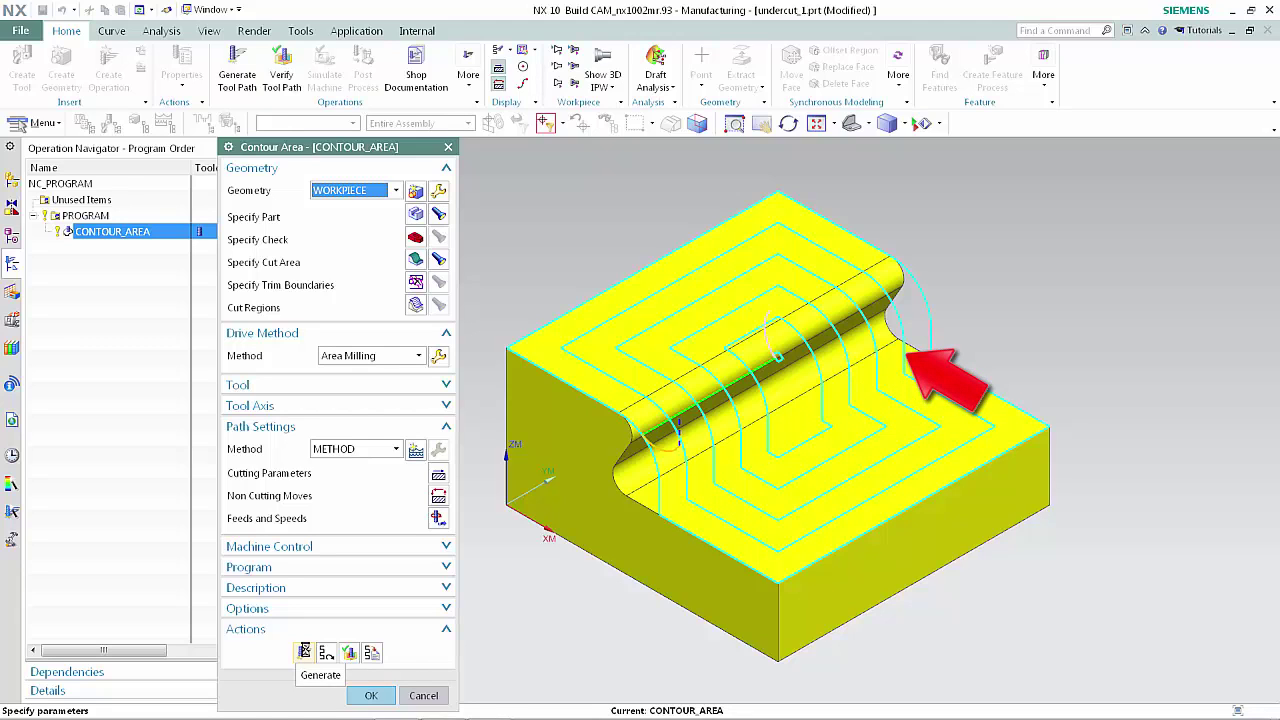
click(370, 696)
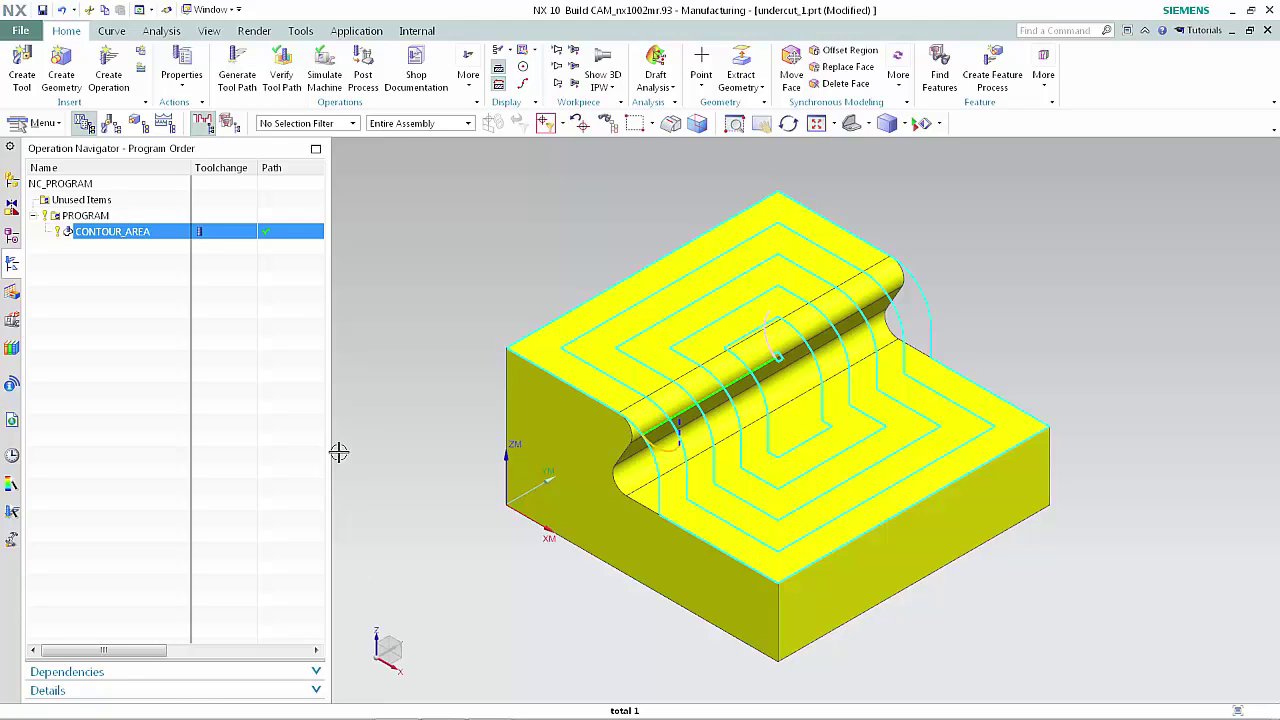
- Switch to the undercut_2.prt part and regenerate the tool path of the FLOWCUT_REF_TOOL operation
click(228, 11)
click(215, 100)
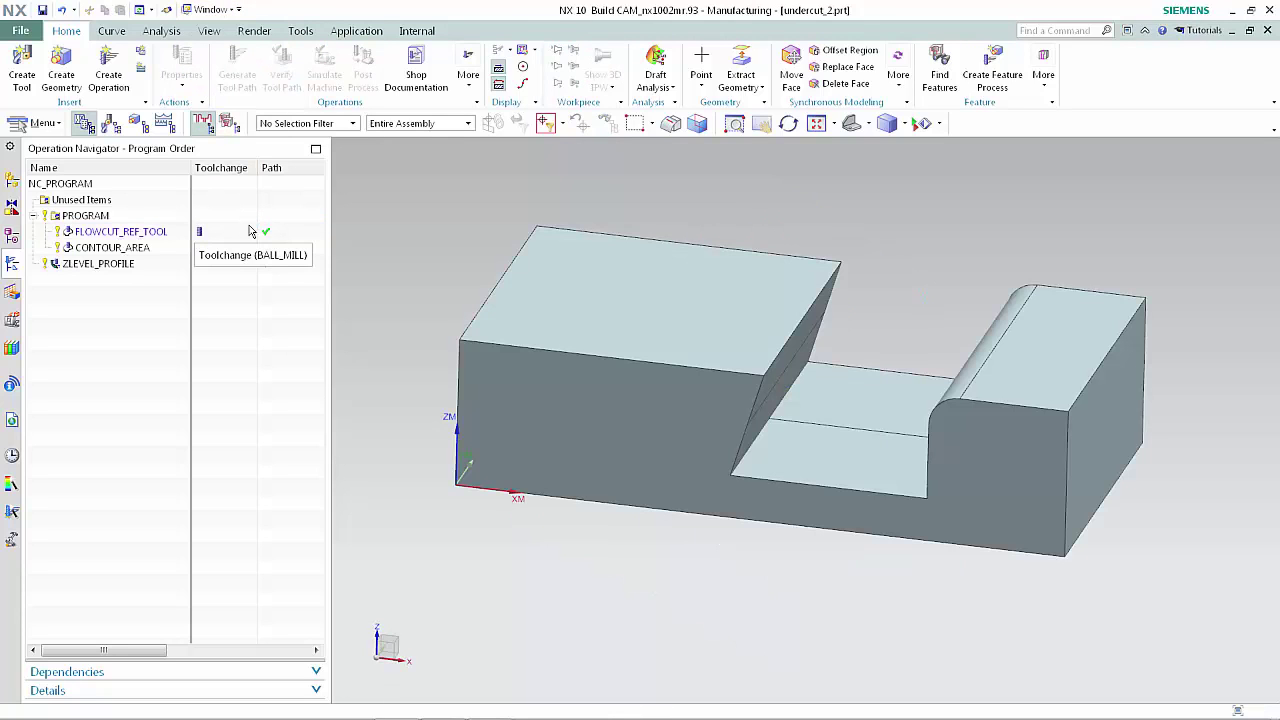
click(148, 233)
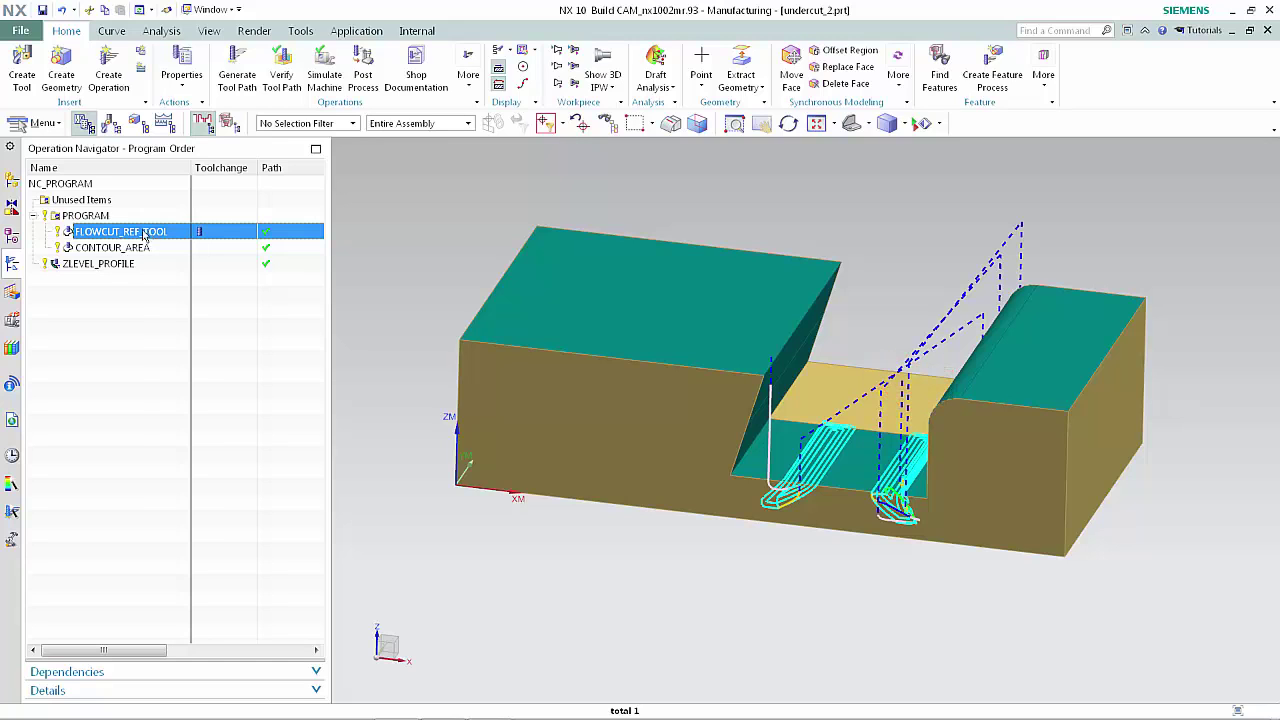
right_click(150, 234)
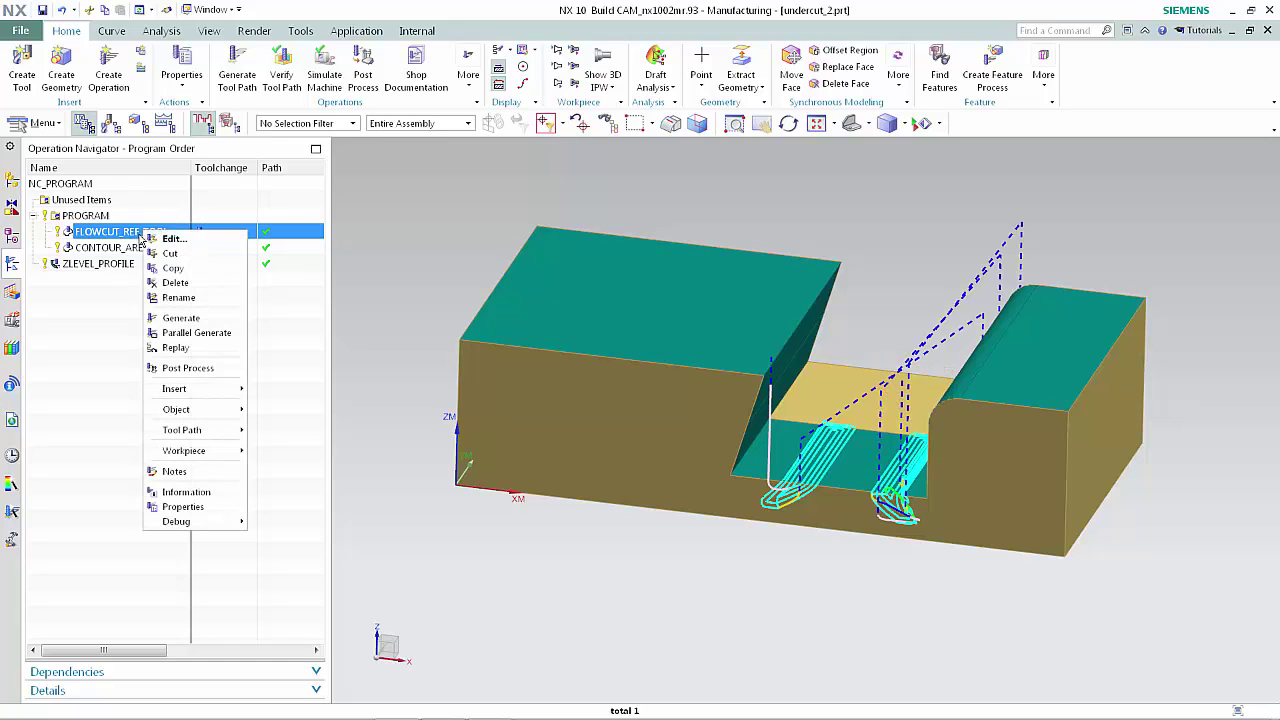
click(172, 320)
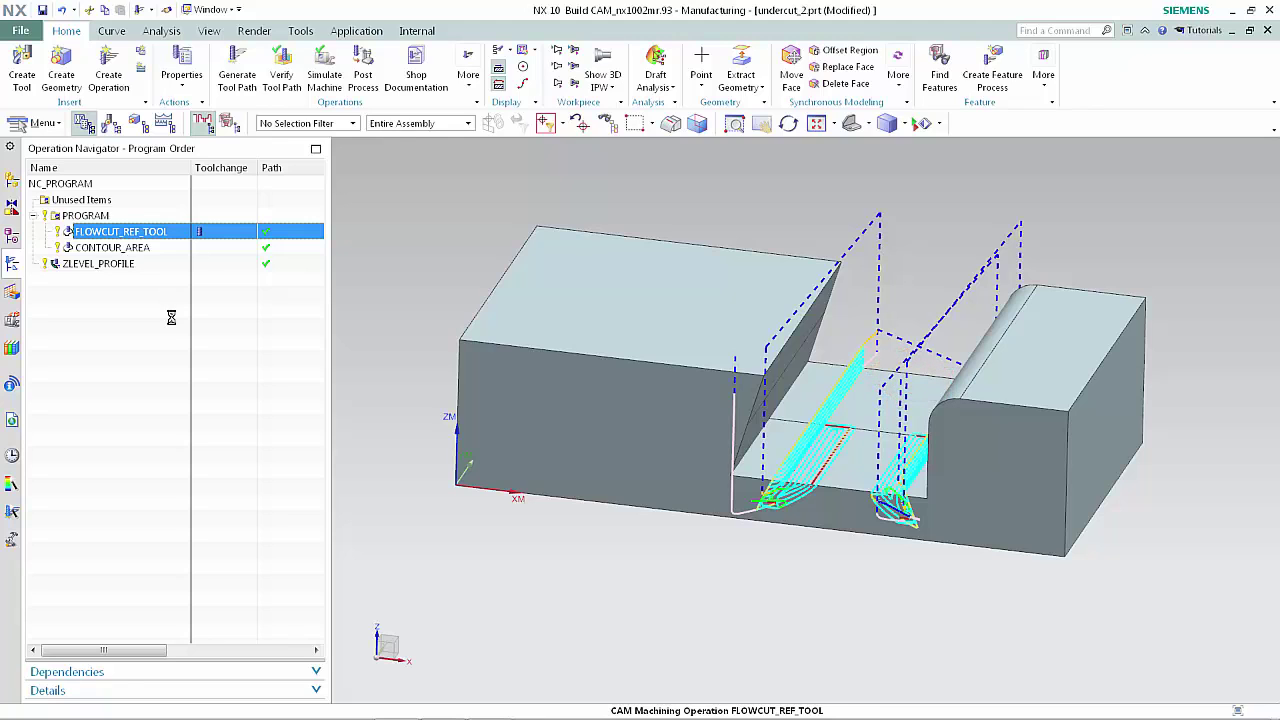
- Regenerate the tool path of the ZLEVEL_PROFILE operation
click(112, 264)
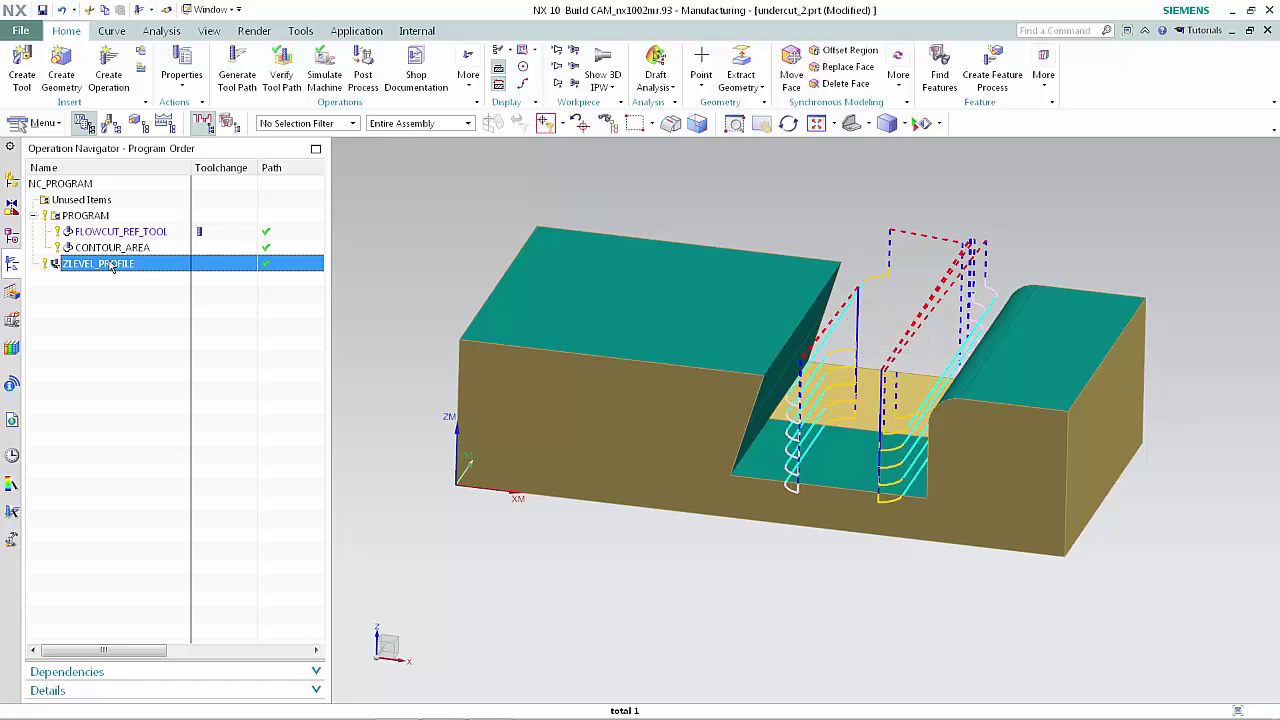
right_click(112, 265)
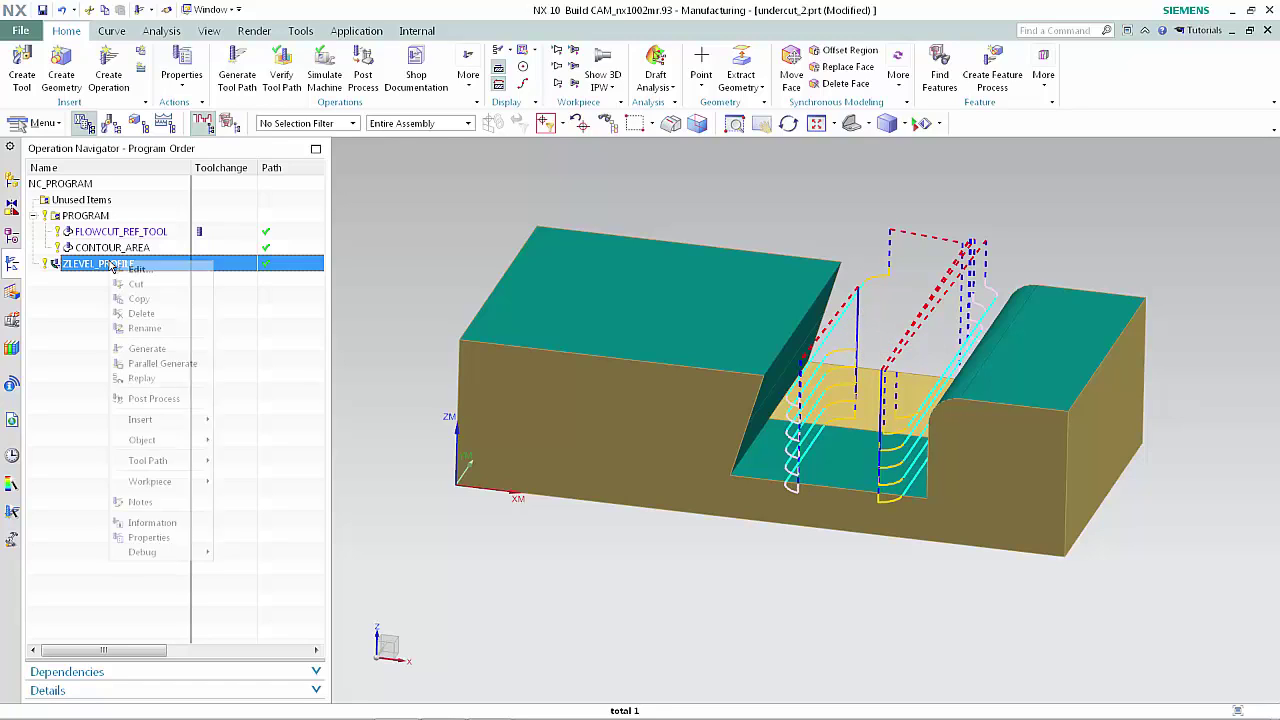
click(144, 347)
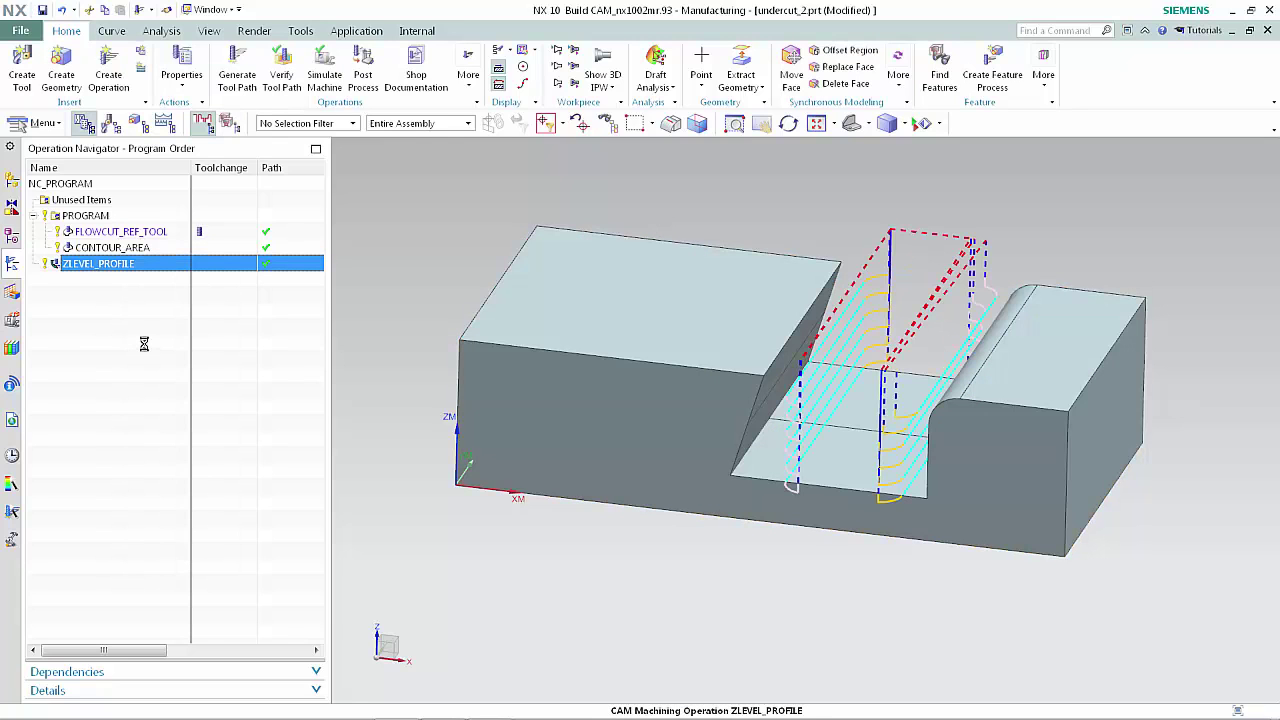